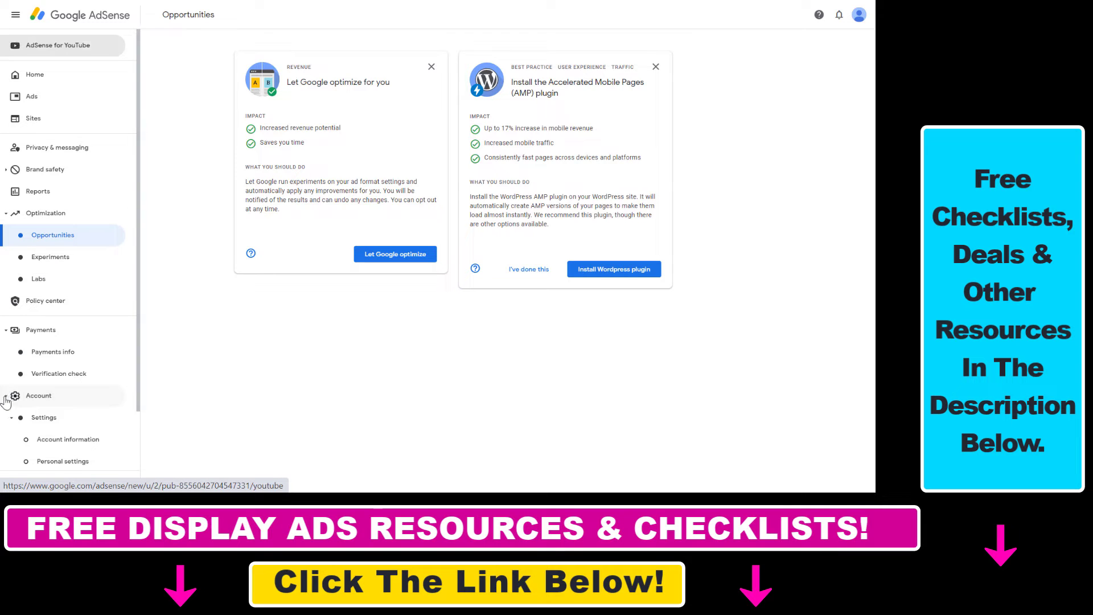
{"action": "scroll", "coordinate": [75, 380], "scroll_direction": "down", "scroll_amount": 2}
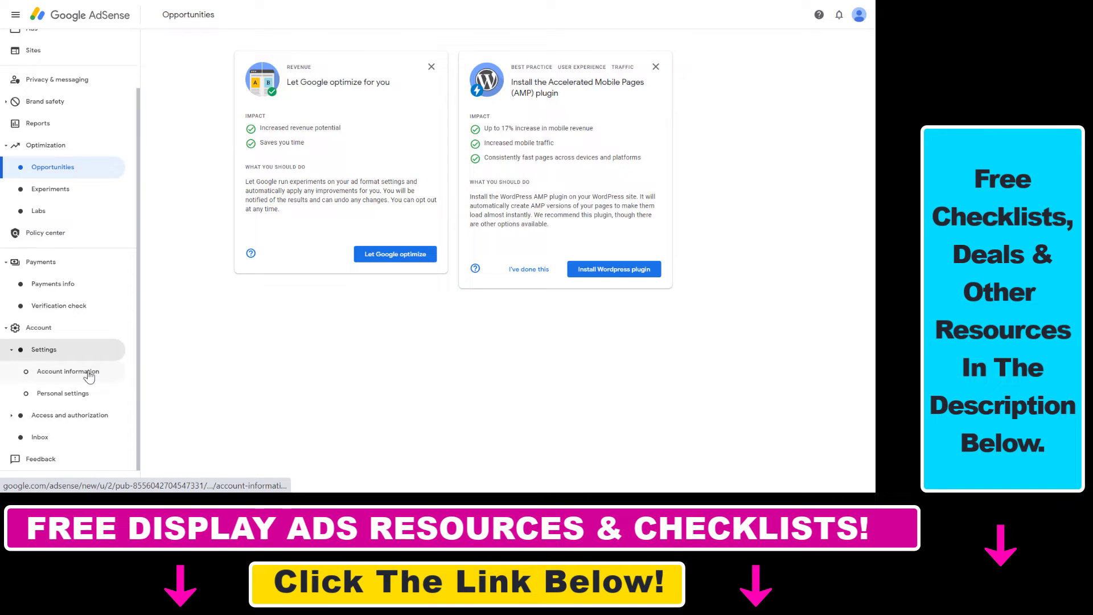
Step: Go to Account > Settings > Account information to view the Publisher ID and Customer ID
{"action": "left_click", "coordinate": [97, 372]}
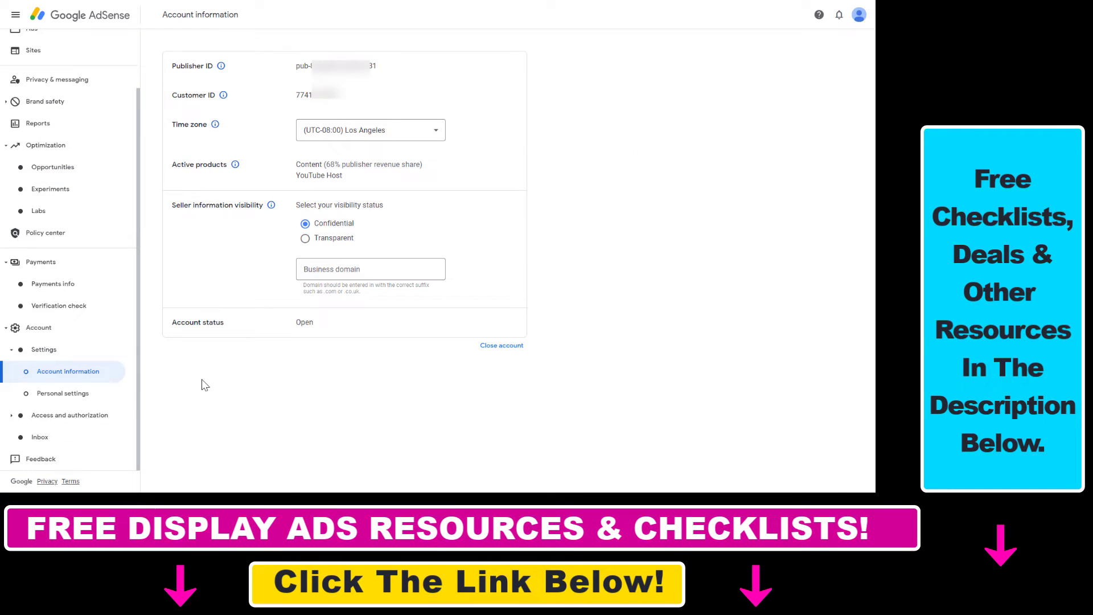